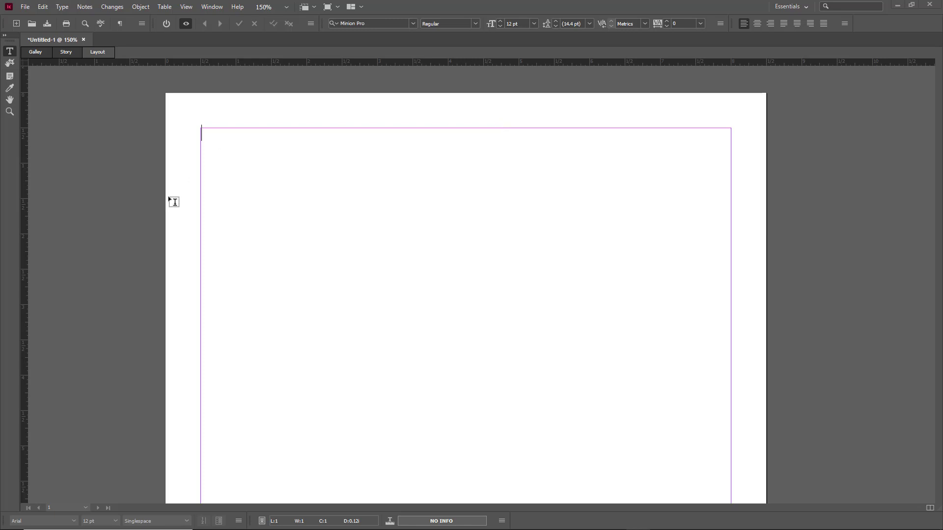
- Insert a copyright symbol at the start of the page's text area
left_click(62, 7)
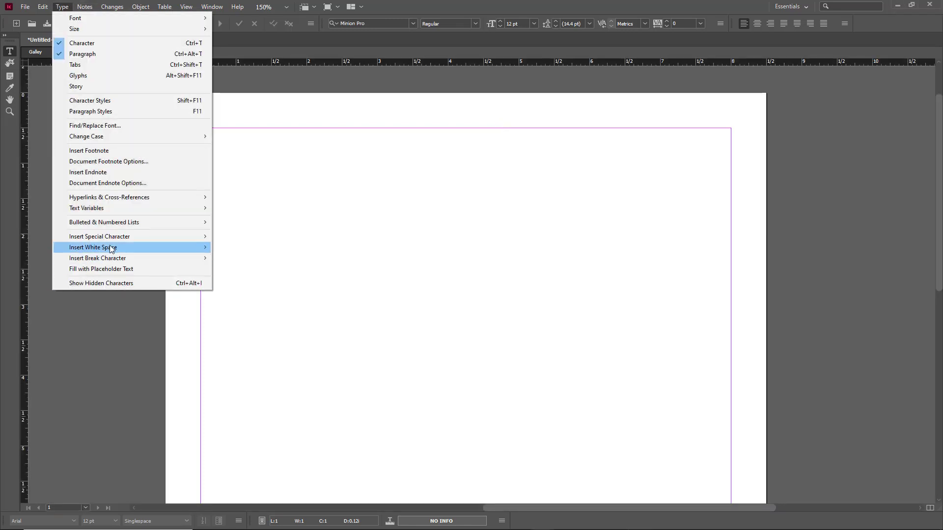
mouse_move(110, 241)
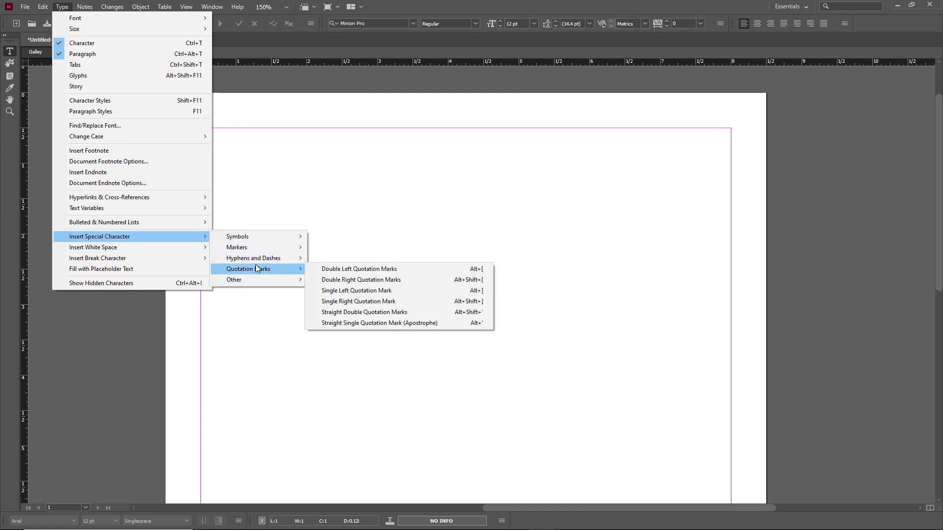
mouse_move(253, 233)
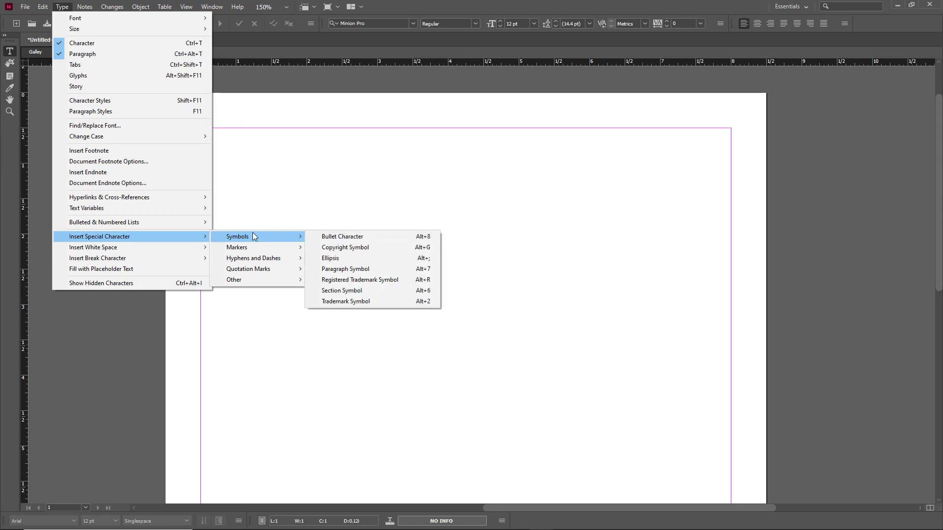
left_click(370, 247)
- Increase the font size of the copyright symbol to 27 pt
left_click_drag(194, 140, 196, 135)
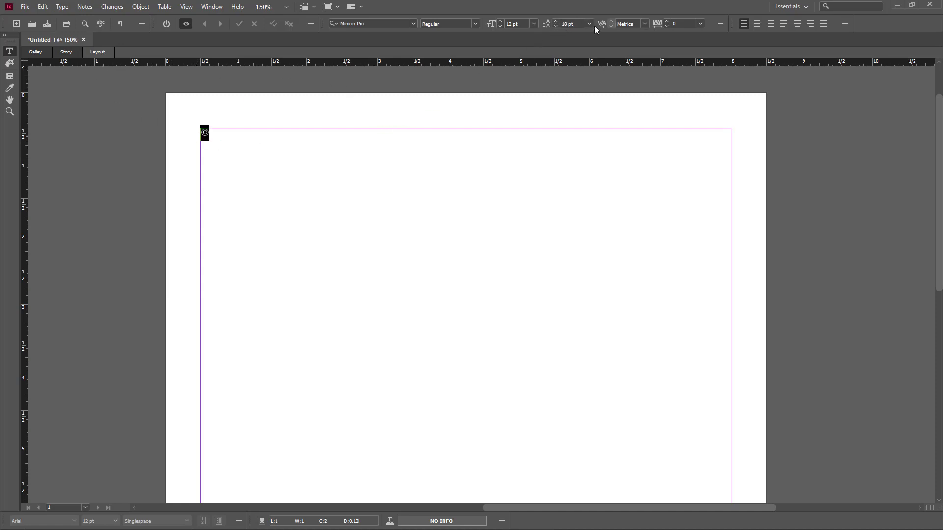
left_click(499, 21)
left_click(499, 21)
left_click(498, 21)
left_click(499, 21)
left_click(499, 21)
left_click(498, 21)
left_click(499, 21)
left_click(498, 22)
left_click(498, 21)
left_click(498, 21)
left_click(498, 21)
left_click(498, 21)
left_click(200, 150)
- Insert a trademark symbol after the copyright symbol
left_click(62, 7)
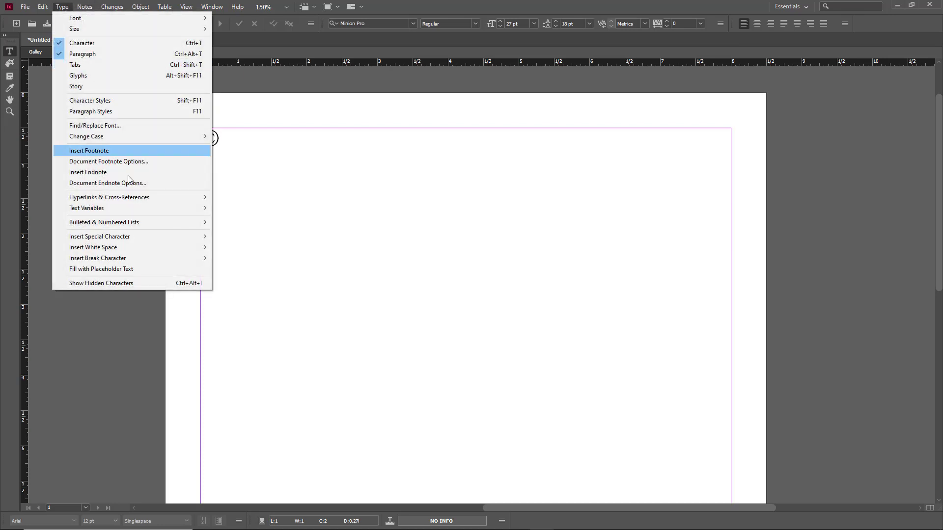
mouse_move(255, 239)
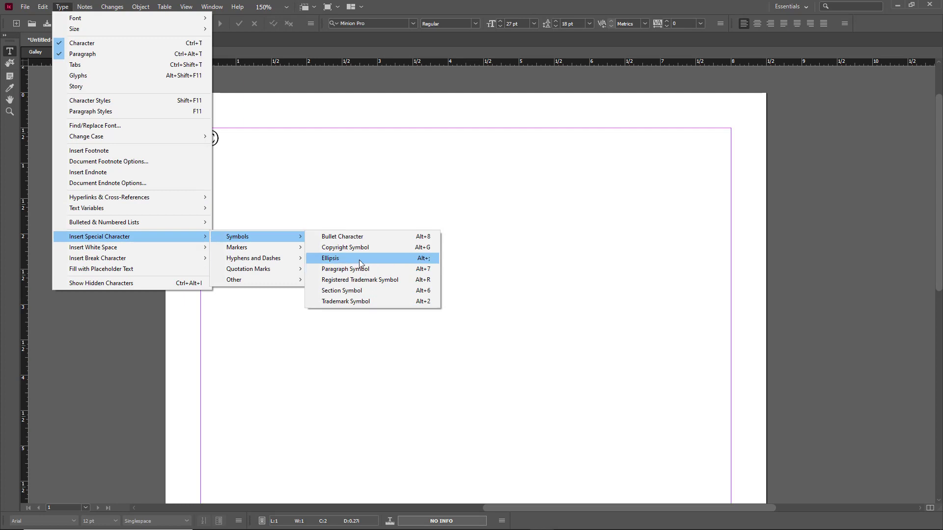
left_click(356, 301)
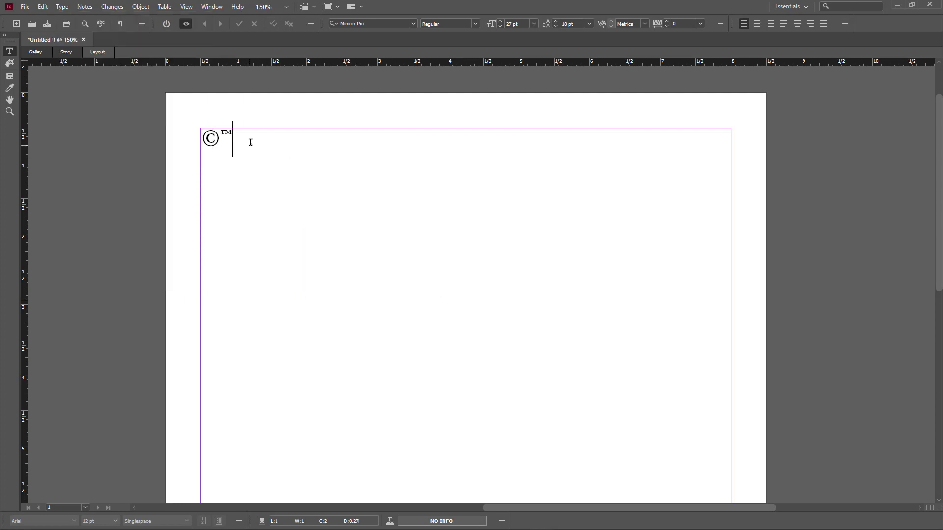
left_click_drag(238, 140, 199, 136)
left_click(236, 160)
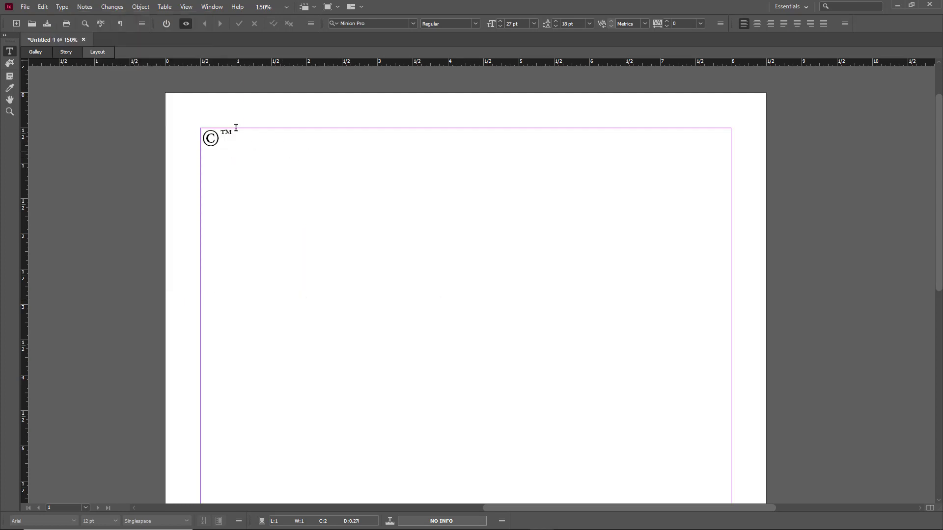
- Insert an ellipsis special character after the trademark symbol
left_click(63, 10)
mouse_move(117, 238)
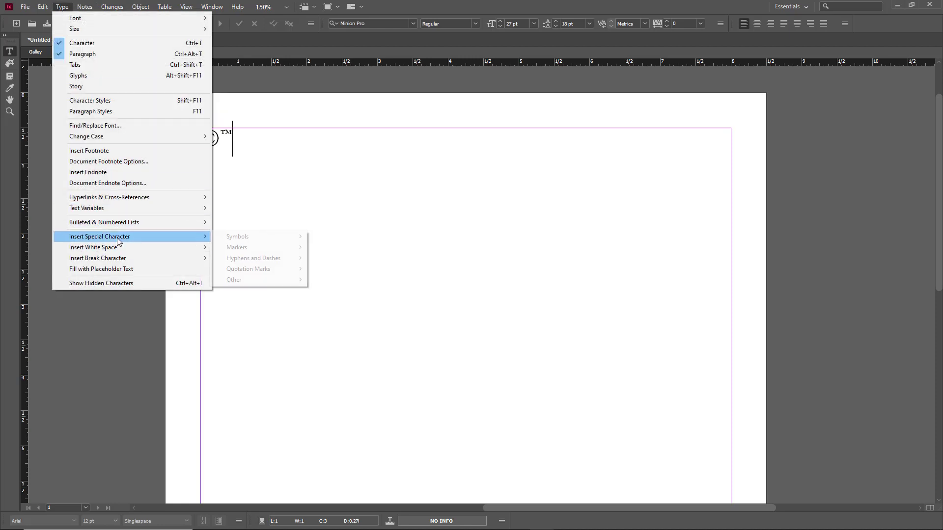
mouse_move(258, 237)
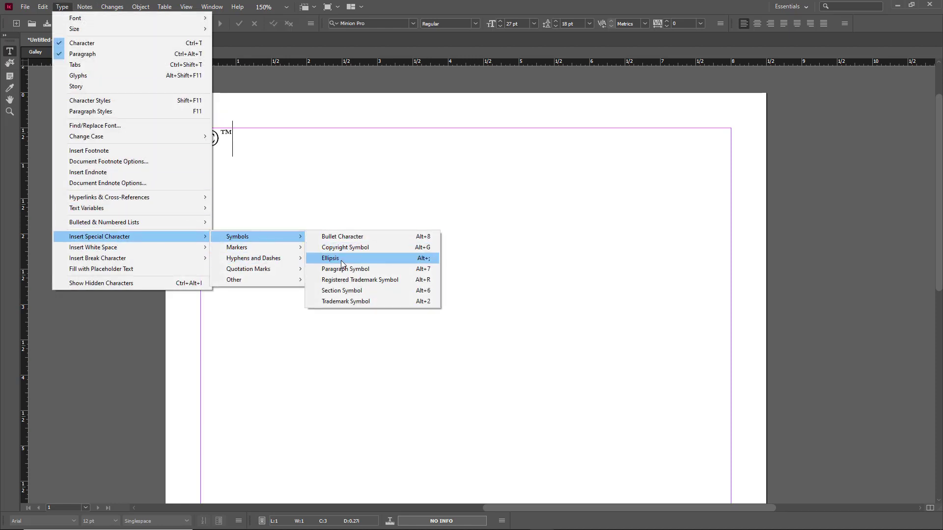
left_click(341, 260)
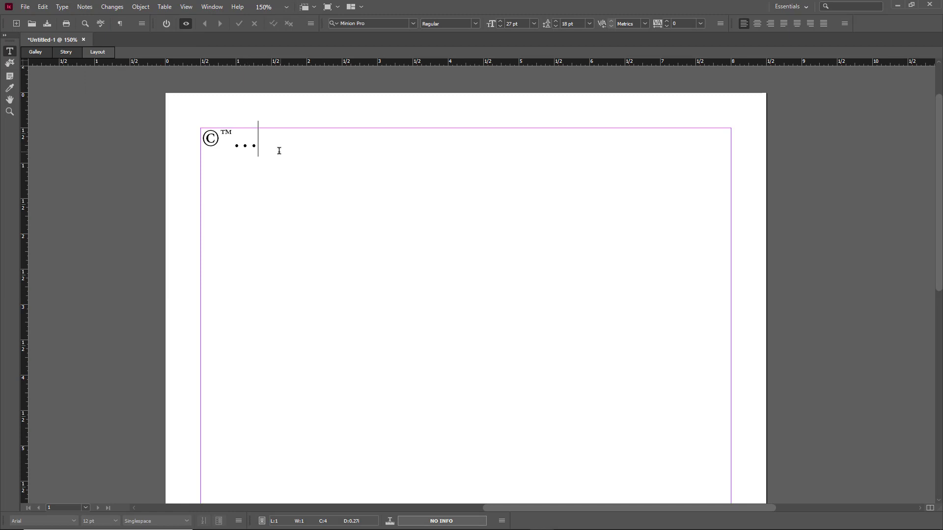
left_click_drag(278, 150, 225, 149)
left_click(340, 151)
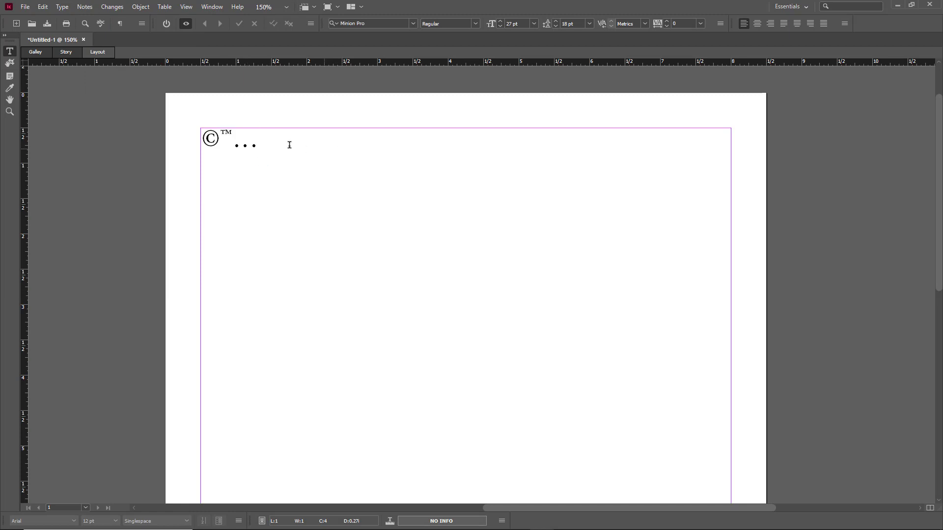
- Insert a section marker after the ellipsis
left_click(62, 7)
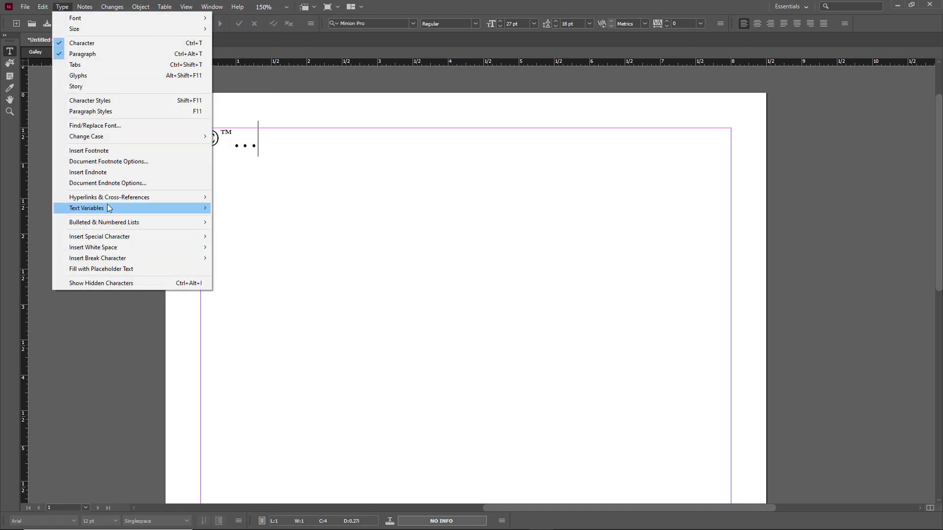
mouse_move(114, 240)
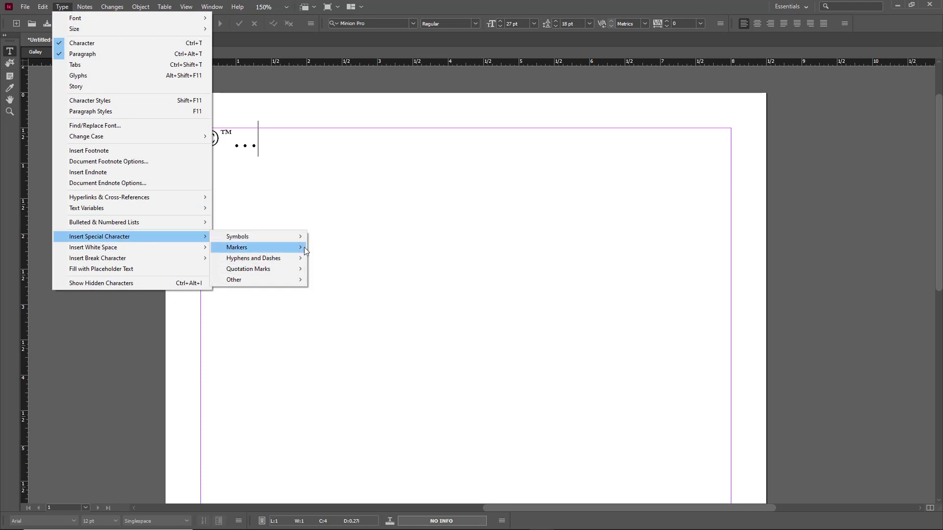
mouse_move(303, 247)
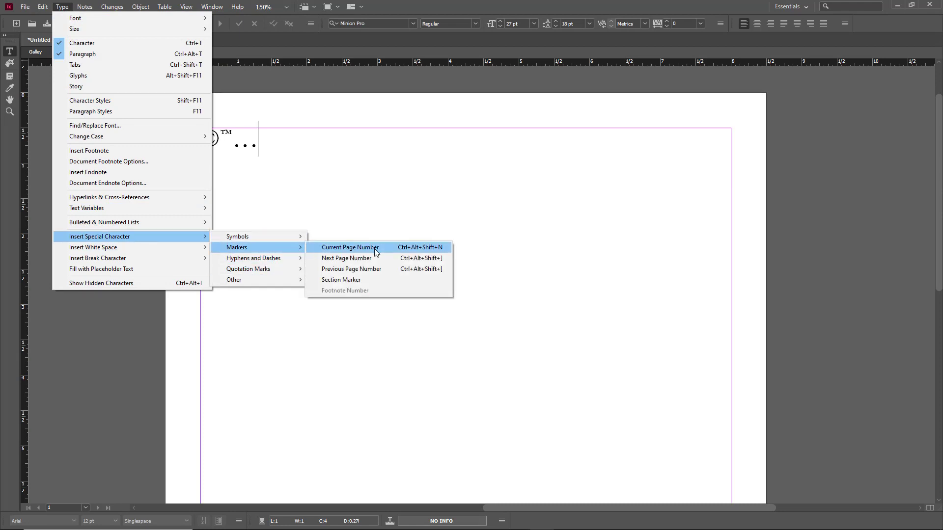
left_click(367, 280)
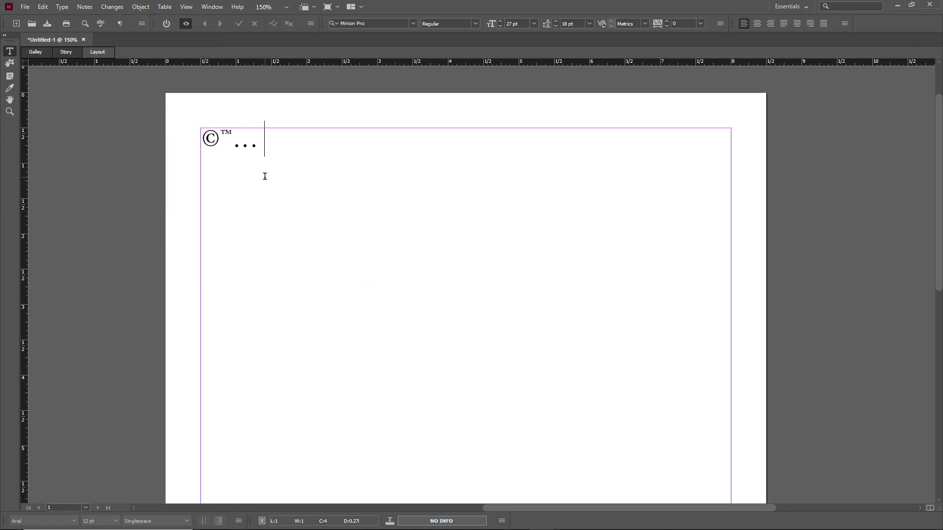
- Replace the section marker after the ellipsis with a current page number marker
left_click_drag(265, 138, 260, 138)
left_click(85, 7)
mouse_move(62, 7)
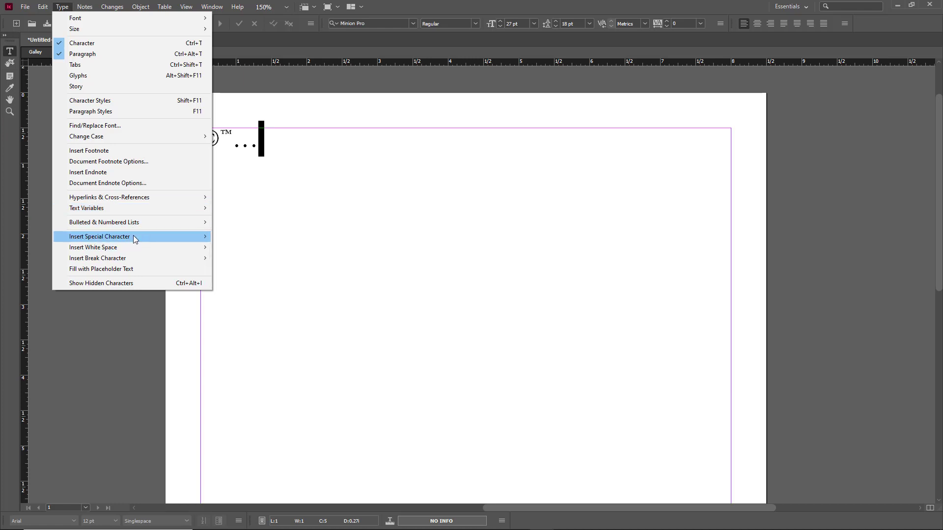
mouse_move(250, 252)
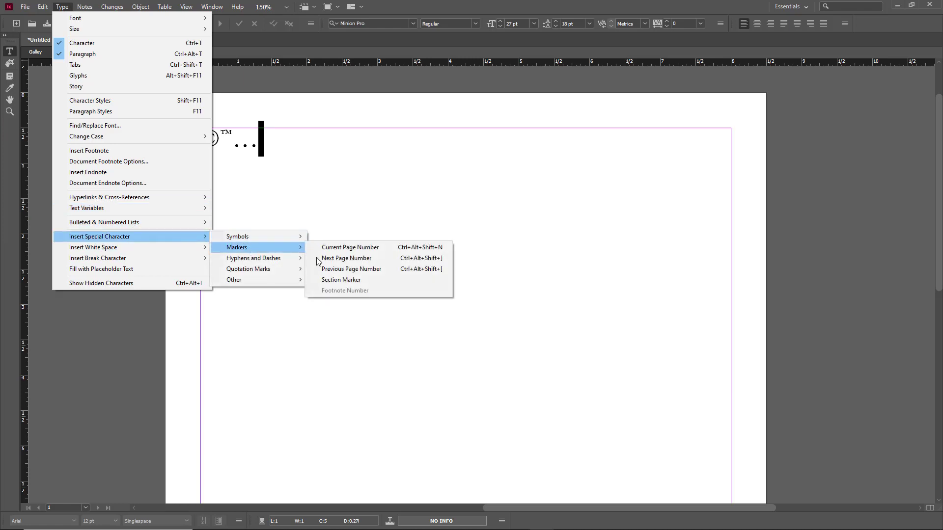
left_click(344, 248)
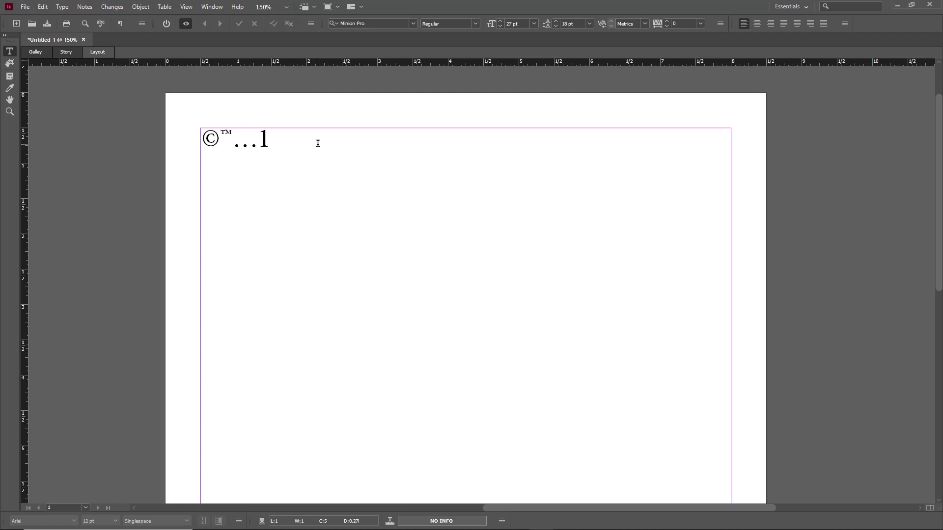
- Insert a current page number marker on the first line of page 2
scroll(318, 143, "down", 5)
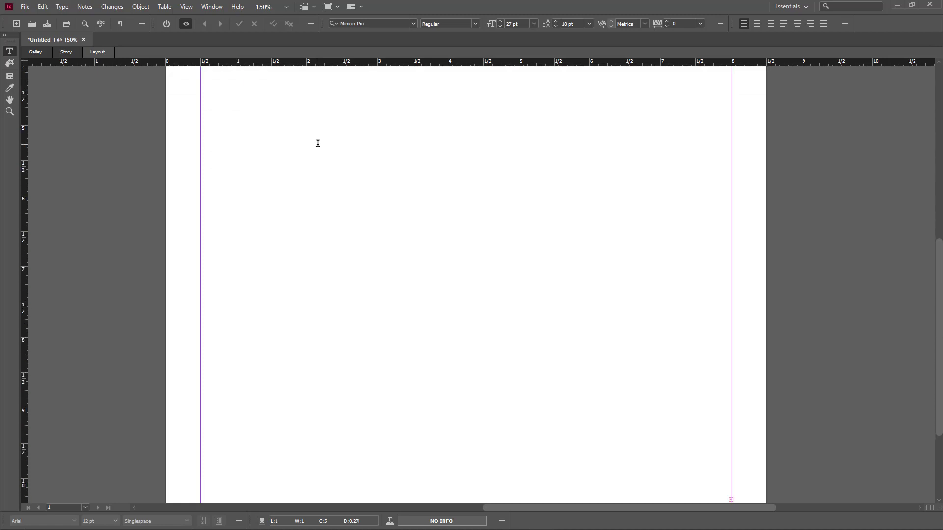
key("ctrl+0")
scroll(318, 143, "down", 6)
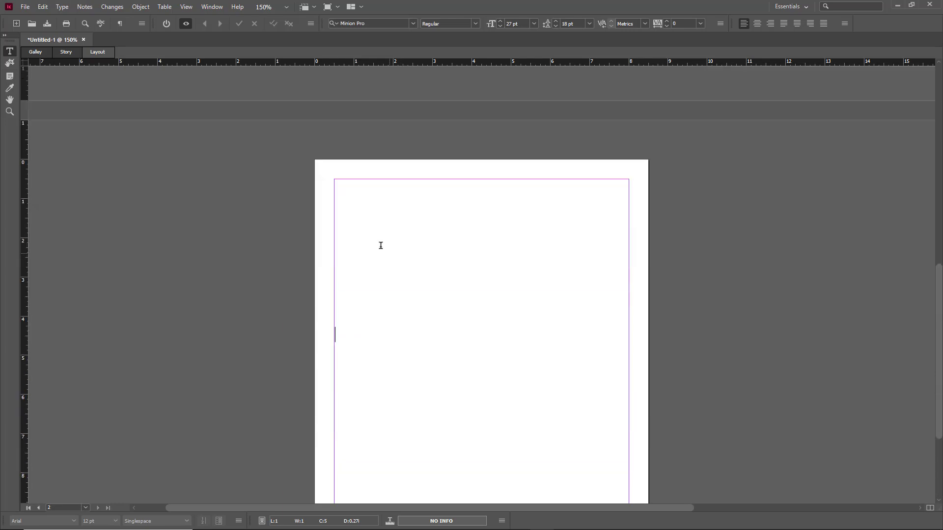
left_click(361, 187)
left_click(90, 10)
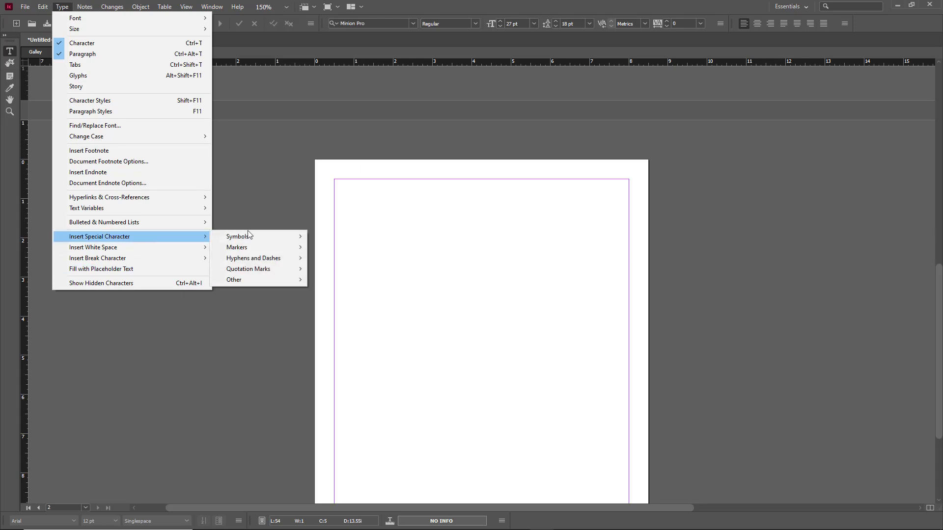
mouse_move(273, 249)
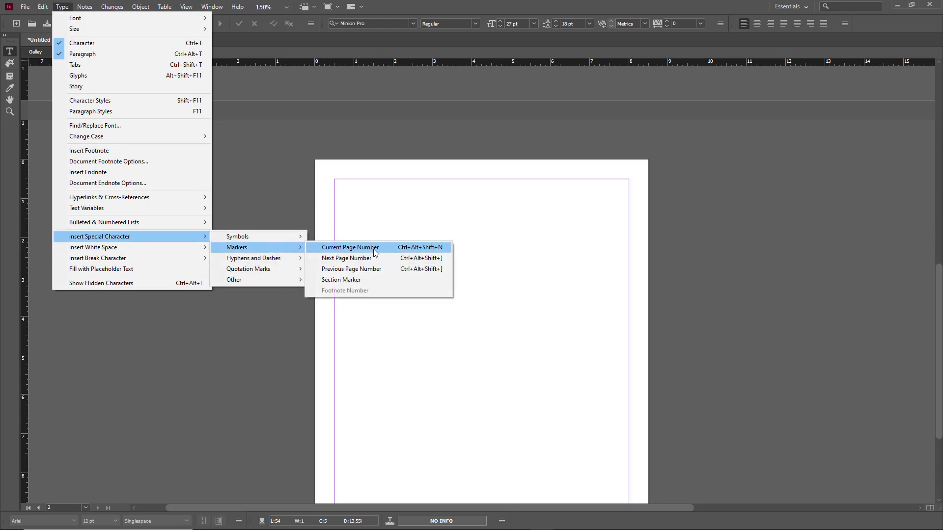
left_click(374, 248)
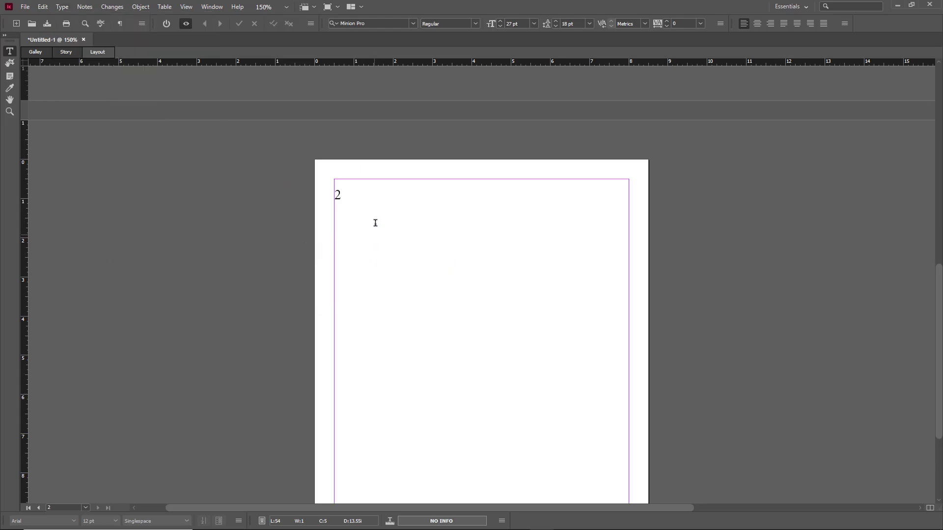
- Insert a previous page number marker right after the current page number on page 2
left_click(62, 6)
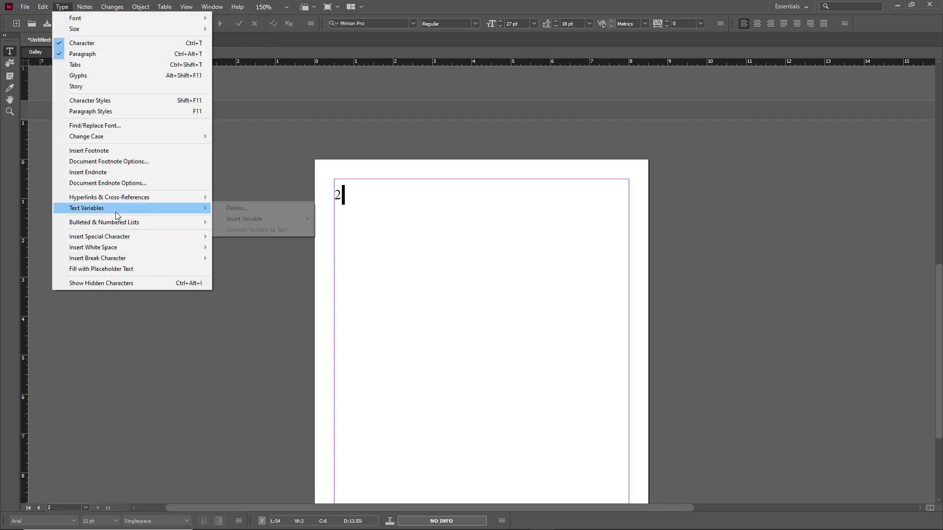
mouse_move(121, 237)
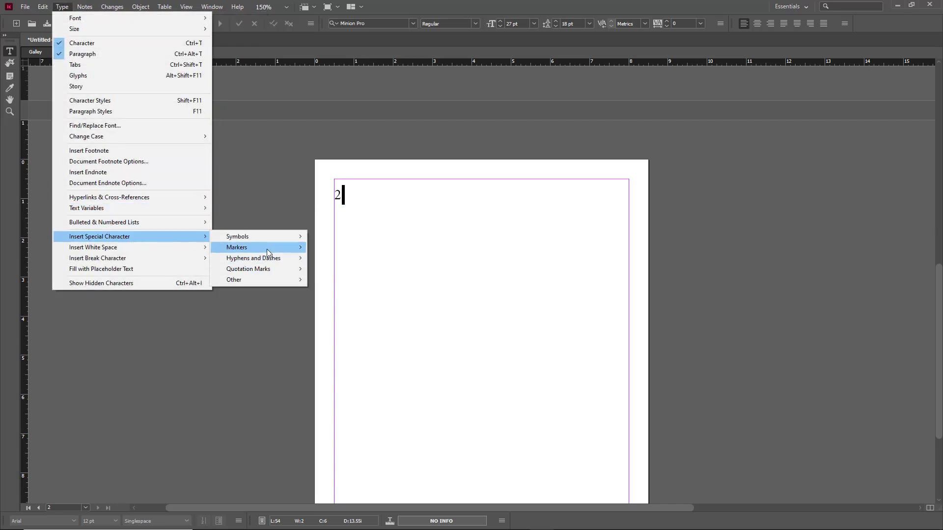
mouse_move(266, 249)
left_click(337, 272)
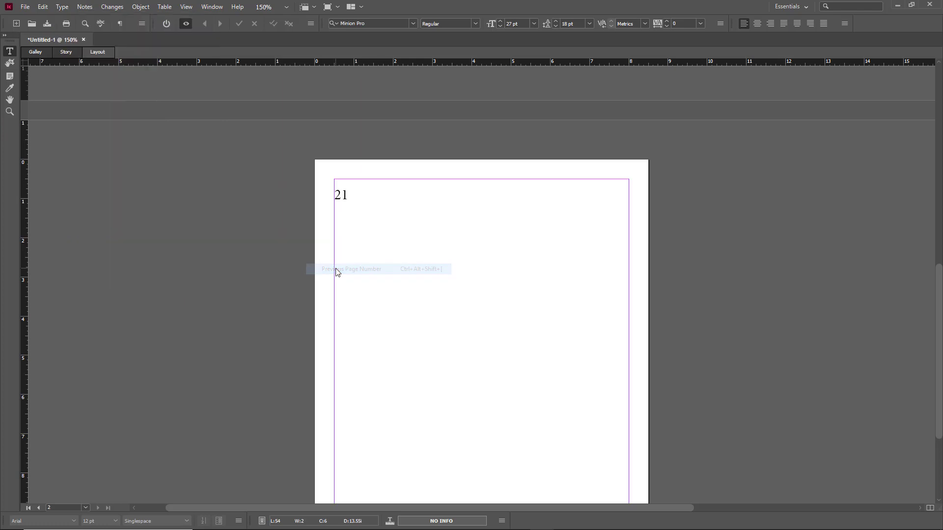
left_click_drag(349, 198, 341, 196)
left_click(365, 196)
- Insert a next page number marker on page 2, on the line above the existing page number markers
scroll(366, 223, "up", 10)
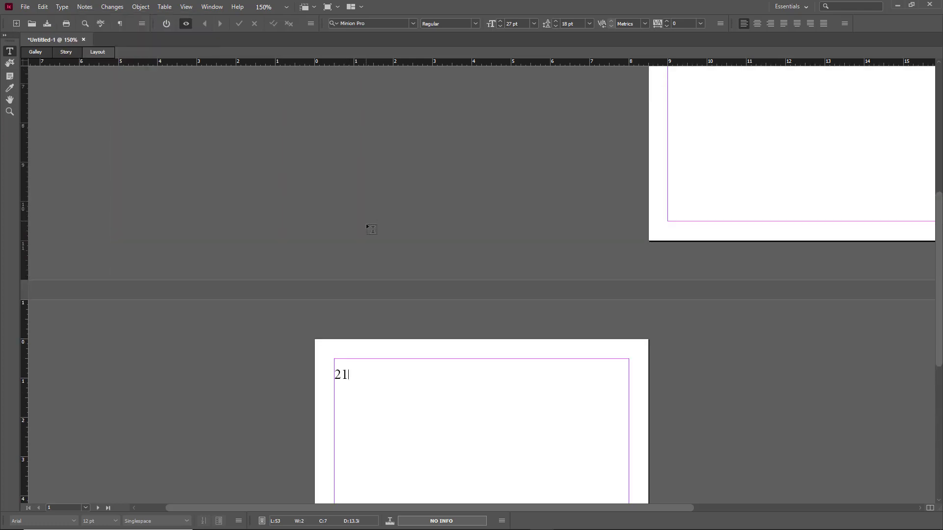
scroll(342, 400, "down", 8)
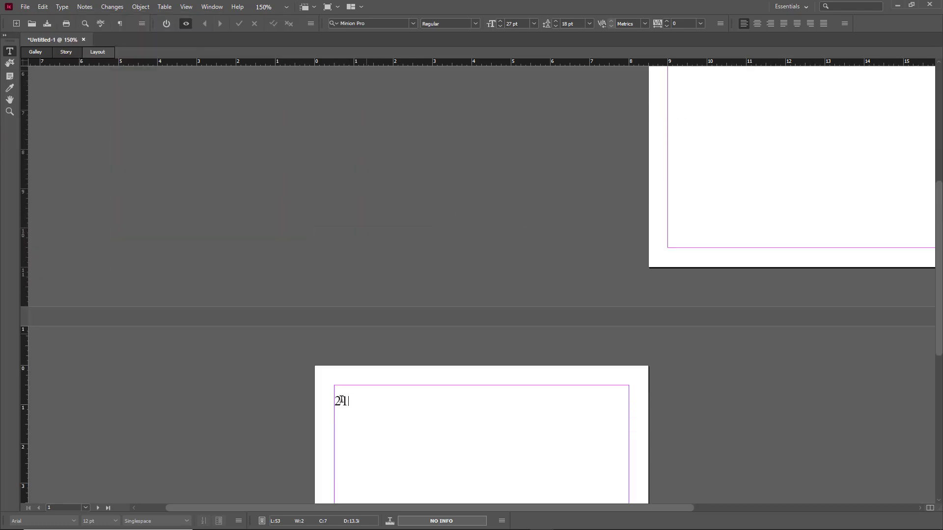
left_click(62, 7)
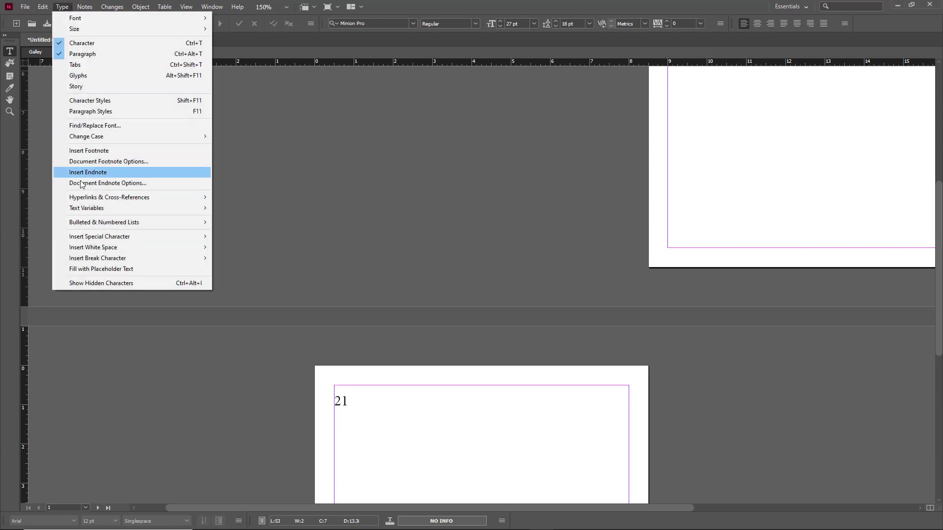
mouse_move(119, 240)
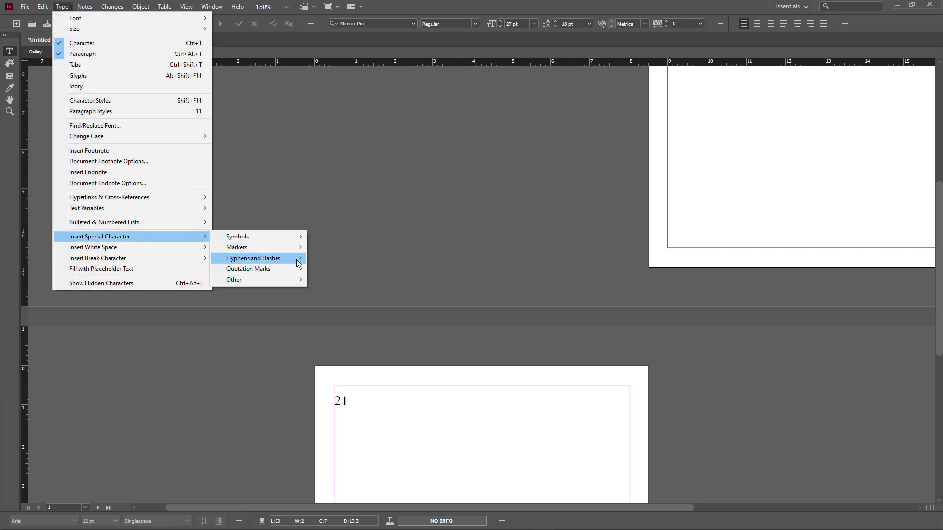
mouse_move(279, 247)
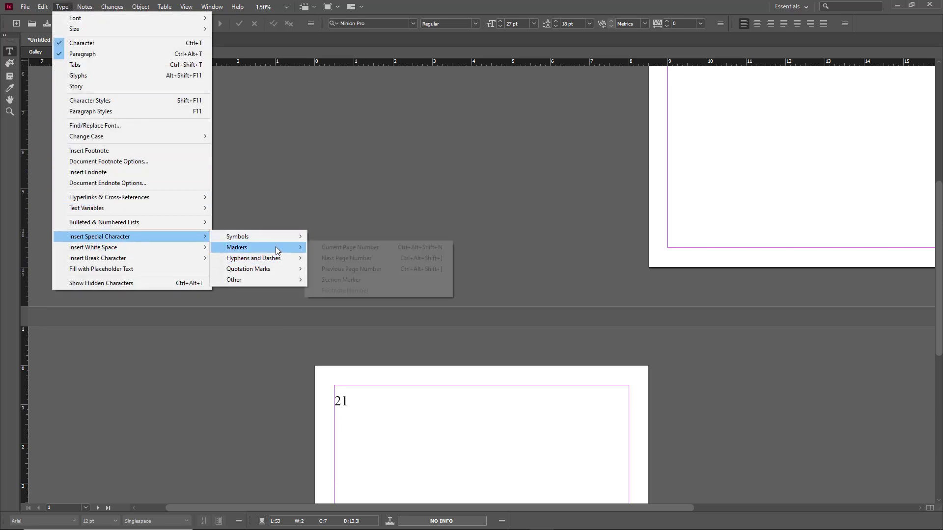
left_click(404, 270)
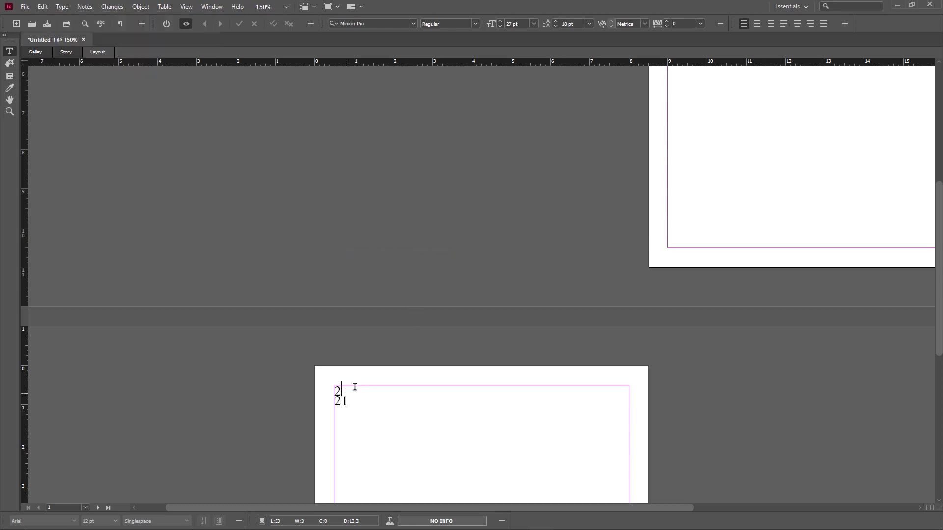
scroll(354, 387, "down", 5)
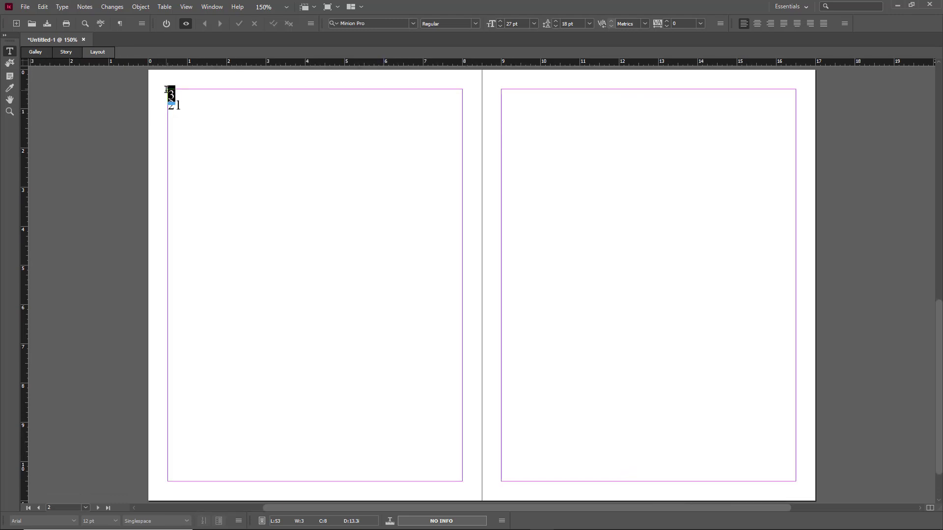
left_click(215, 145)
scroll(348, 267, "up", 5)
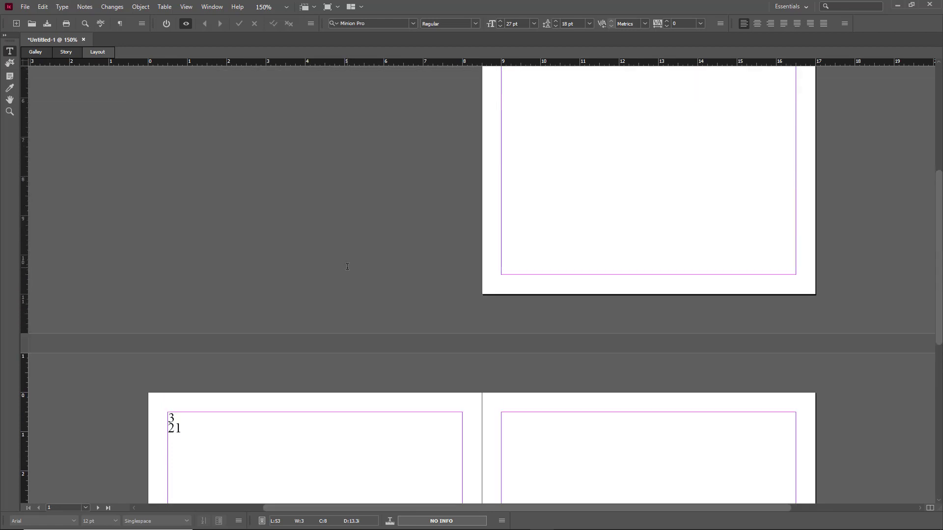
- Insert an em dash right after the page number marker on the first line of page 1
scroll(632, 469, "up", 4)
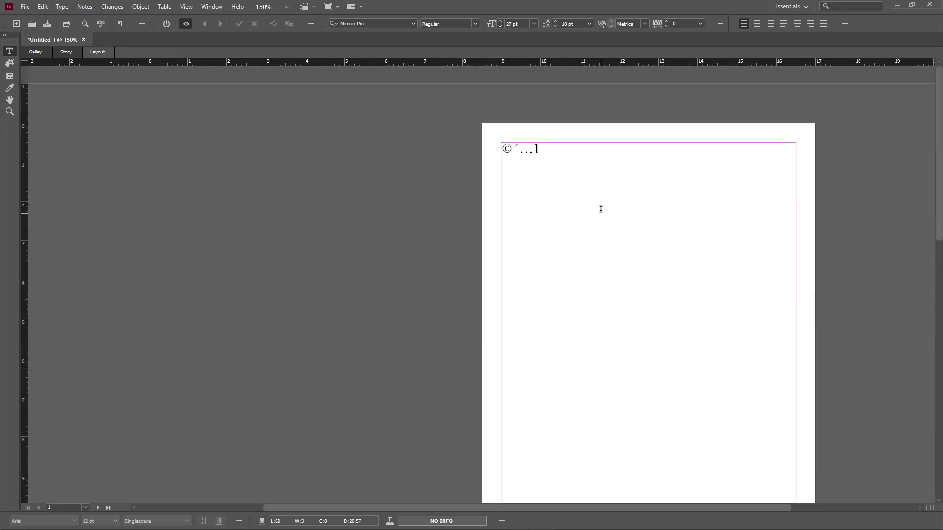
scroll(609, 132, "left", 3)
scroll(616, 144, "right", 4)
scroll(560, 140, "up", 4)
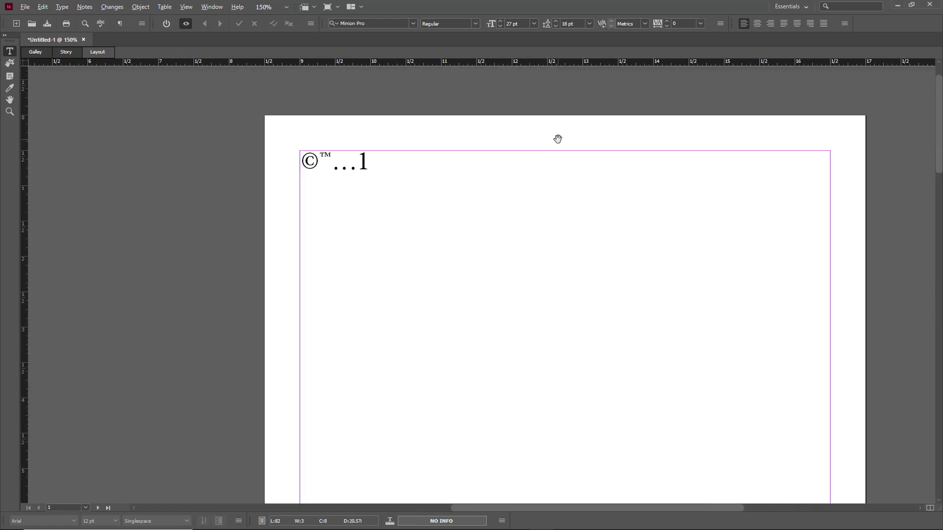
double_click(224, 185)
left_click(62, 6)
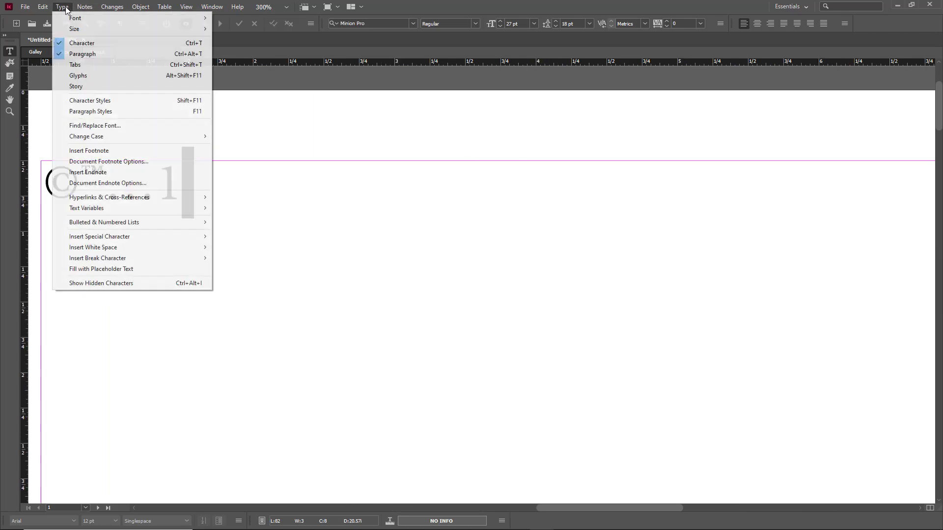
mouse_move(109, 238)
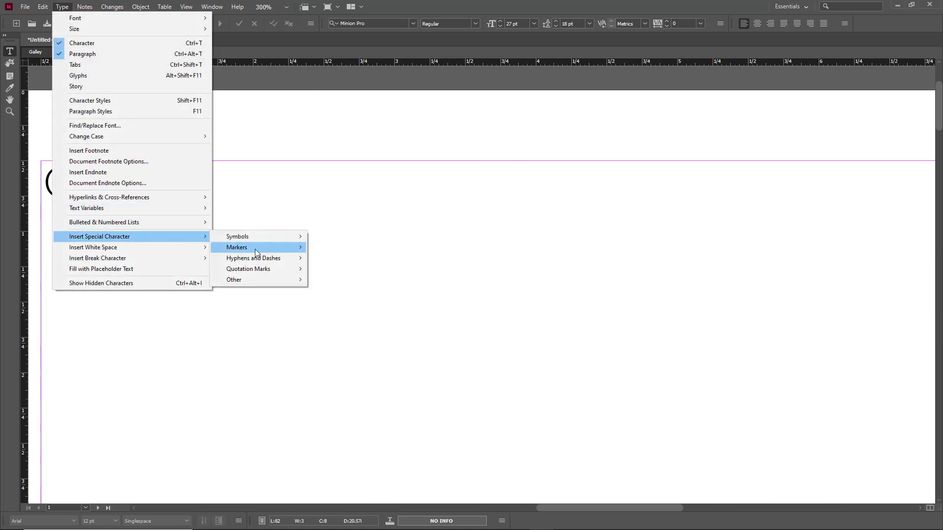
mouse_move(259, 260)
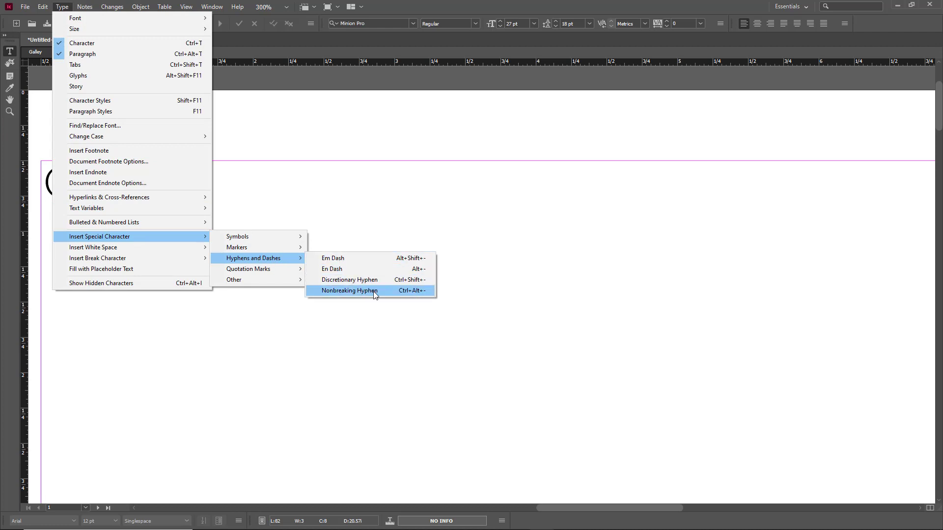
left_click(361, 258)
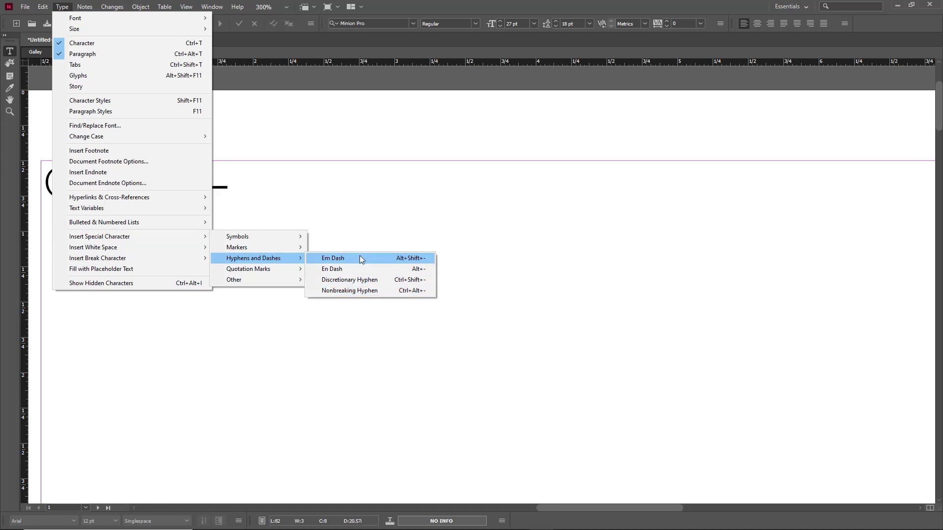
key("shift+Left")
key("Right")
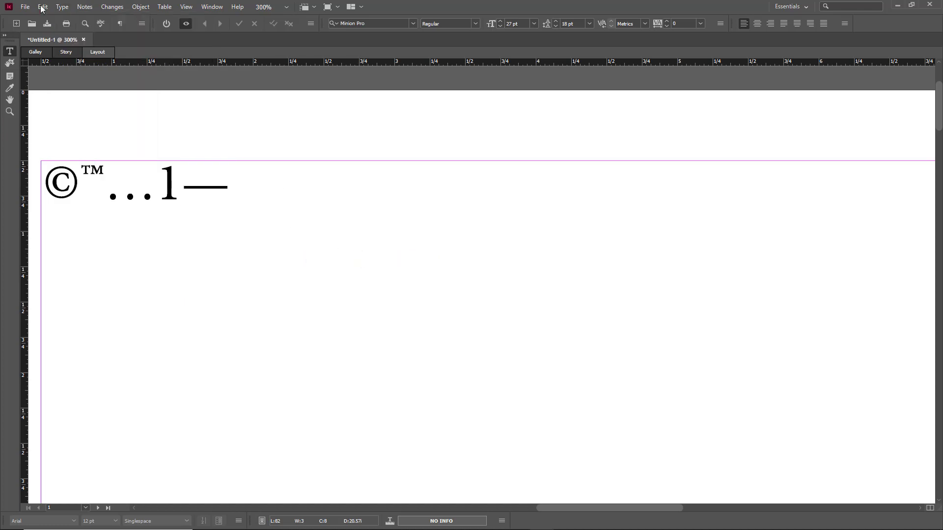
- Insert a discretionary hyphen directly after the em dash on page 1 and select it
left_click(66, 7)
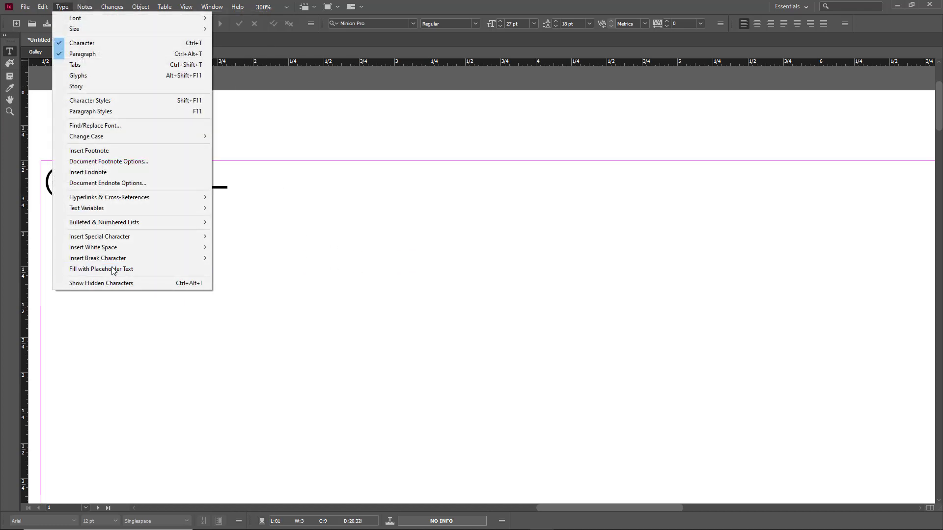
mouse_move(298, 262)
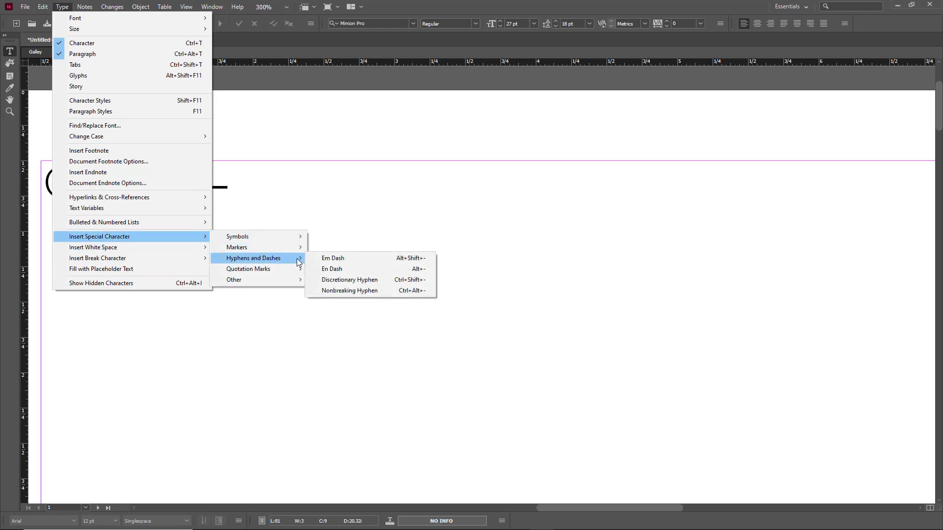
left_click(358, 280)
left_click_drag(235, 189, 263, 204)
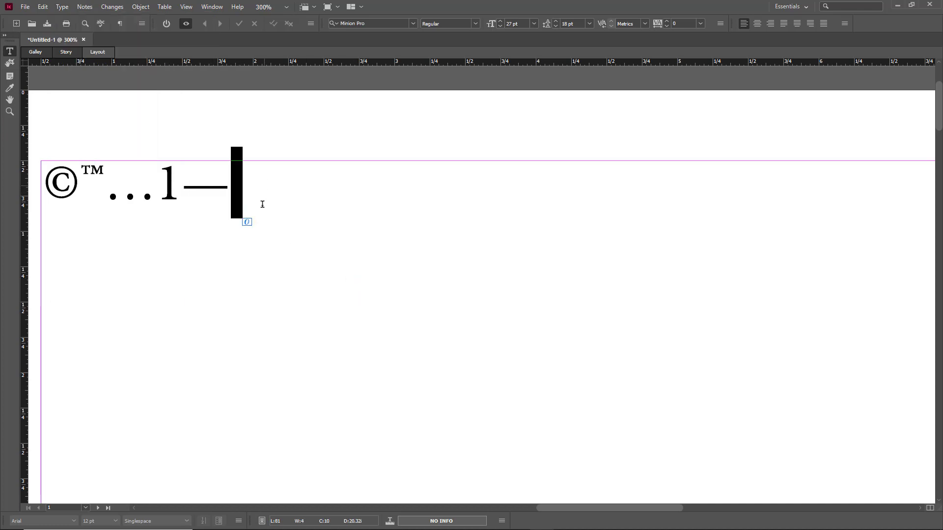
- Insert double left quotation marks on a new second line of page 1
left_click_drag(265, 246, 241, 230)
left_click(241, 229)
left_click(124, 9)
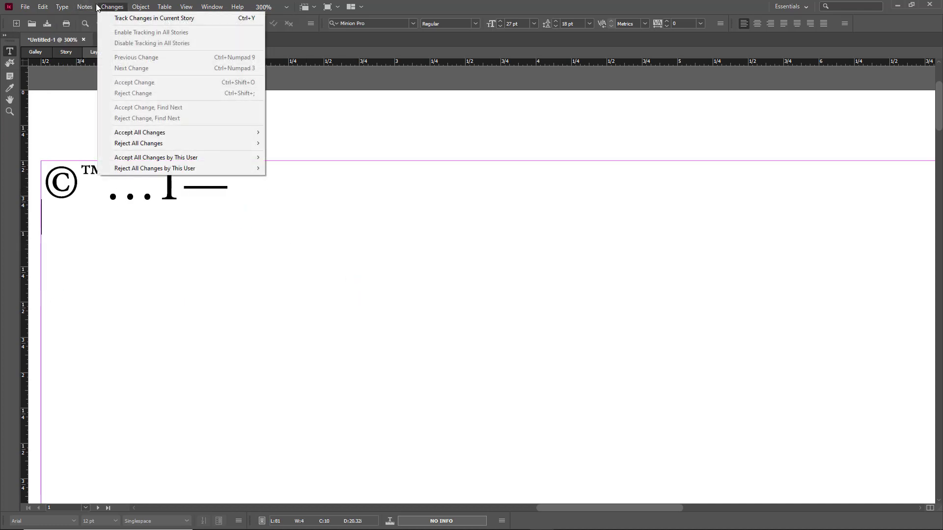
mouse_move(62, 7)
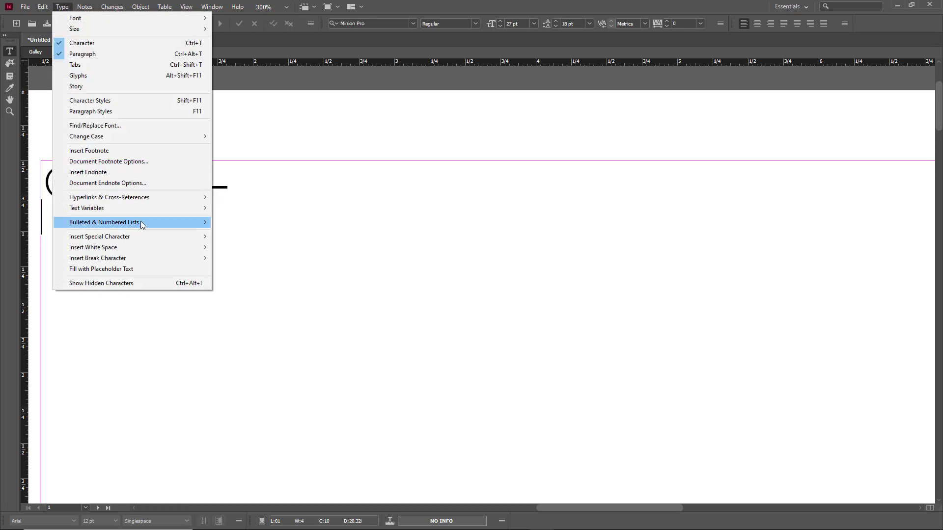
mouse_move(141, 235)
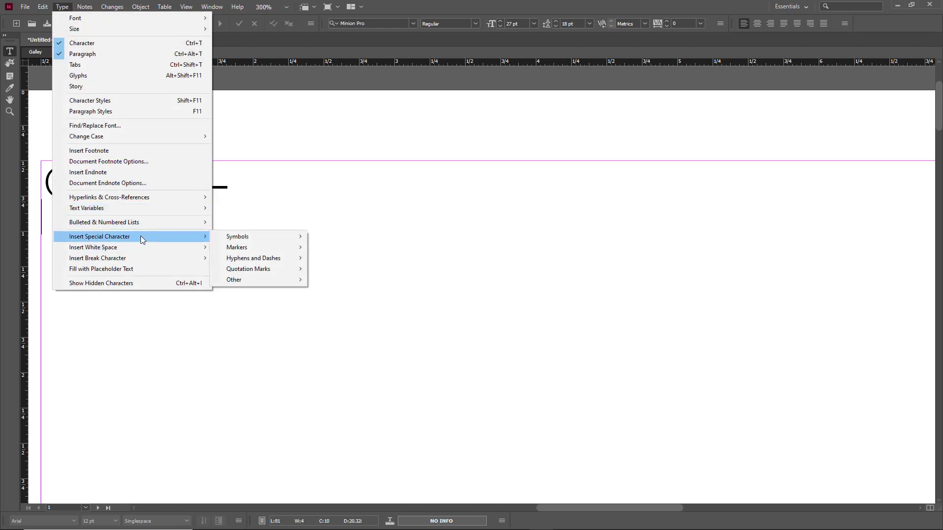
mouse_move(256, 271)
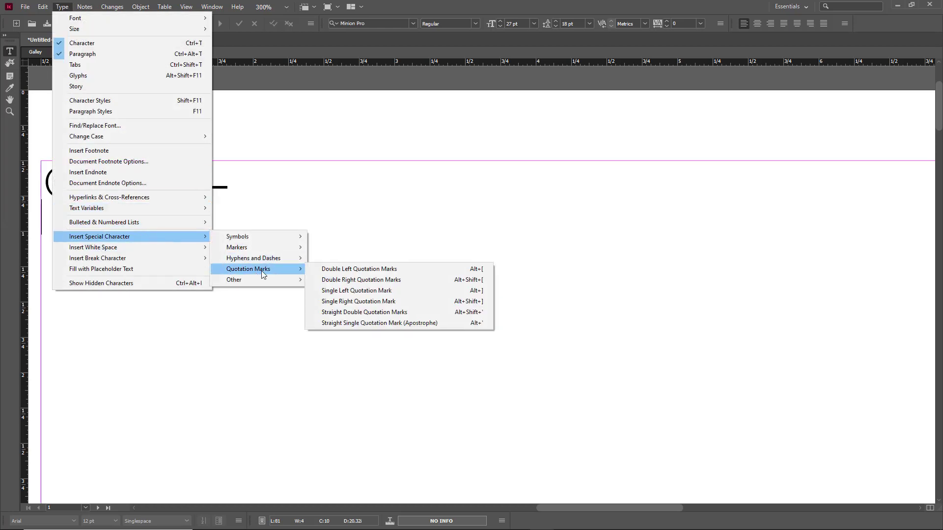
left_click(389, 270)
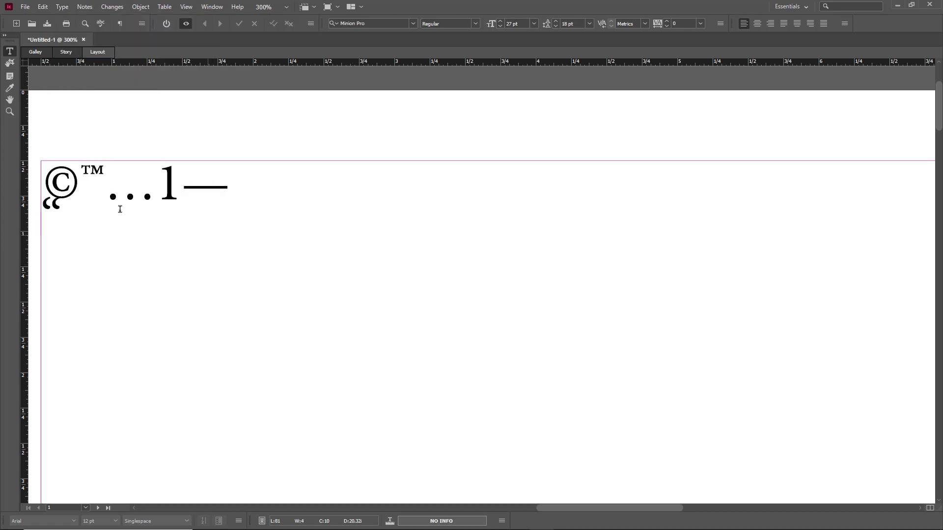
left_click_drag(69, 206, 43, 215)
left_click(56, 212)
- Insert a straight single quotation mark (apostrophe) on a new line below the double left quotation marks
left_click(135, 235)
left_click(89, 7)
mouse_move(62, 7)
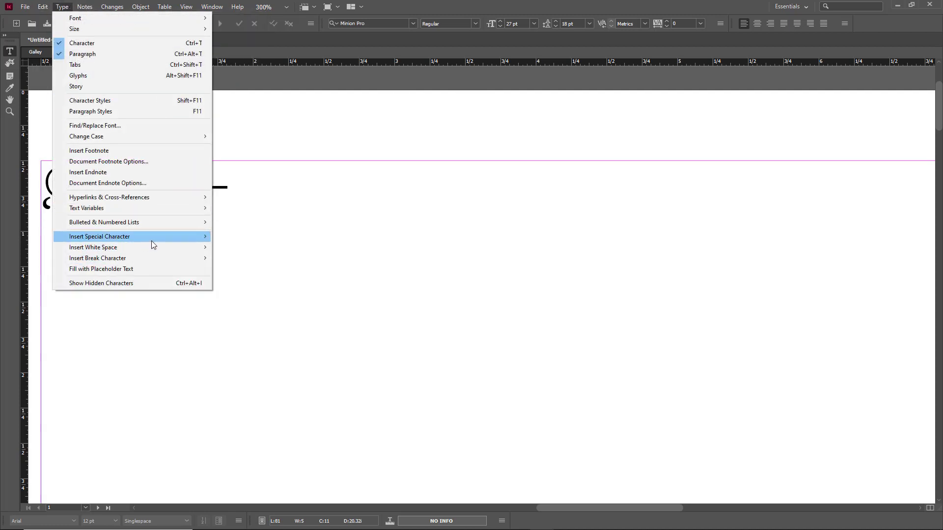
mouse_move(165, 240)
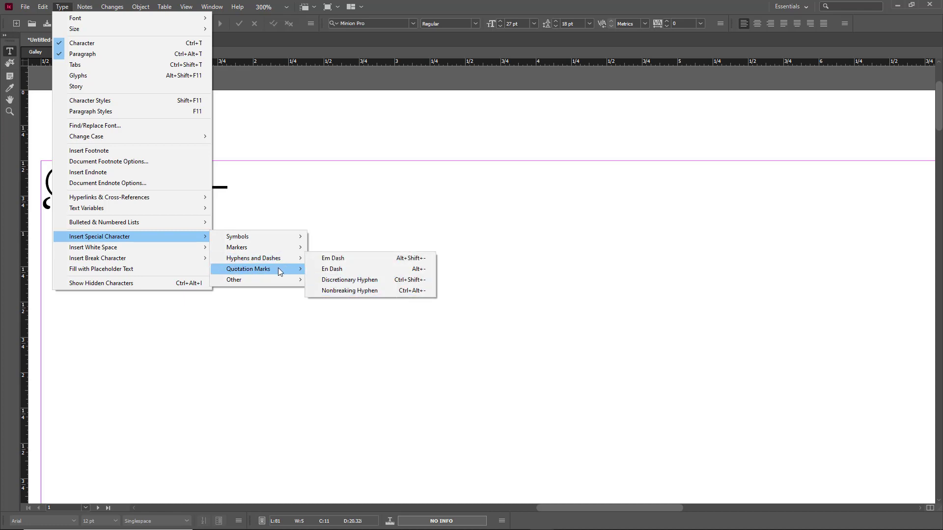
mouse_move(278, 268)
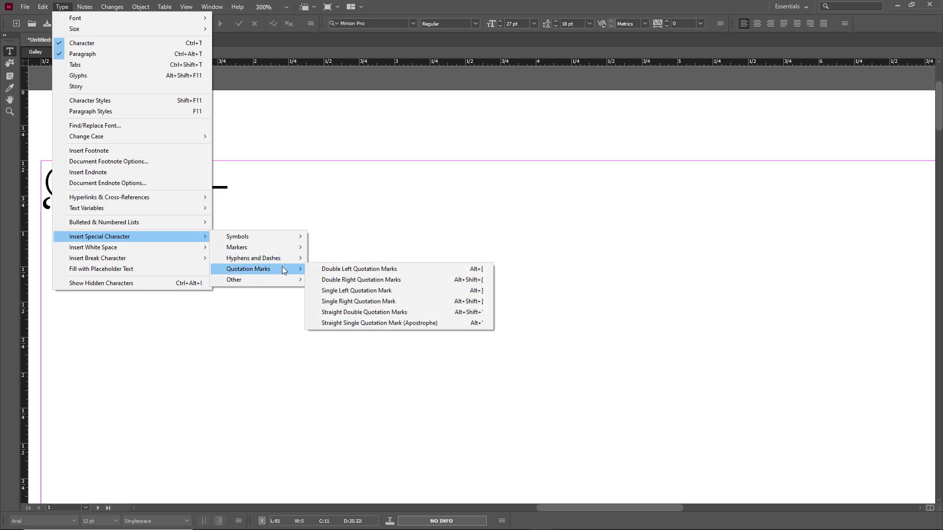
left_click(377, 323)
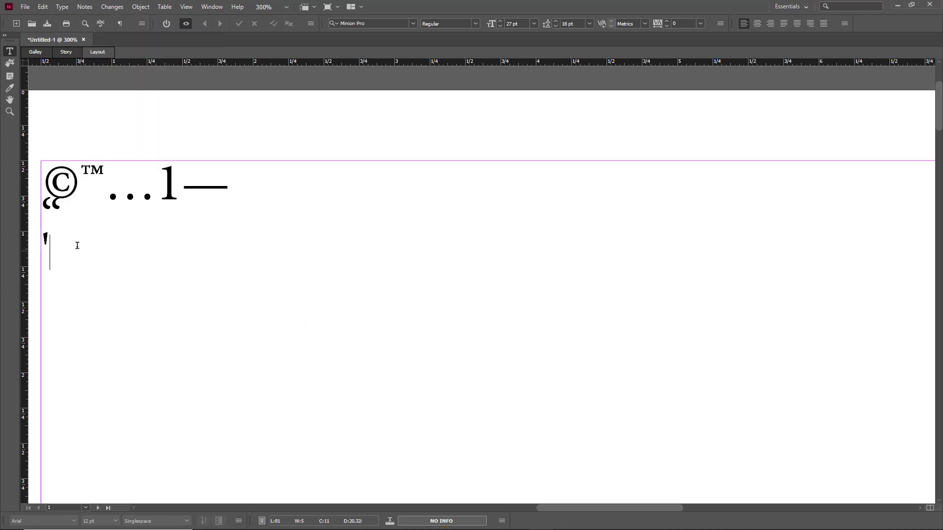
- Insert a Tab special character on a new line below the apostrophe and select it
scroll(75, 246, "left", 2)
left_click(63, 6)
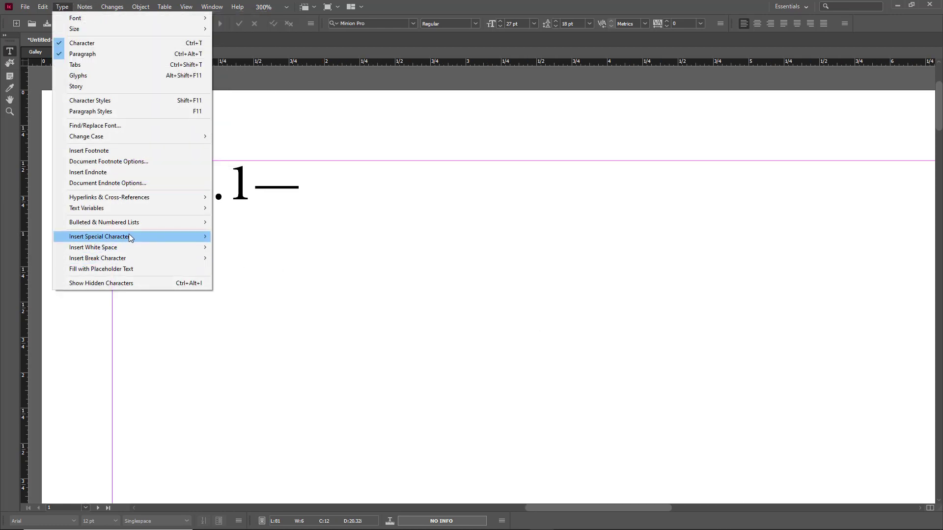
mouse_move(131, 237)
mouse_move(281, 282)
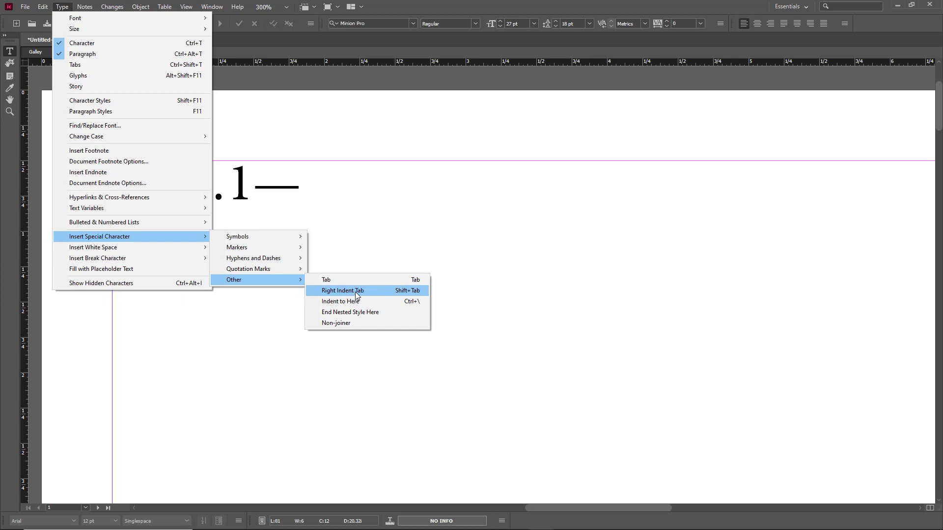
left_click(344, 279)
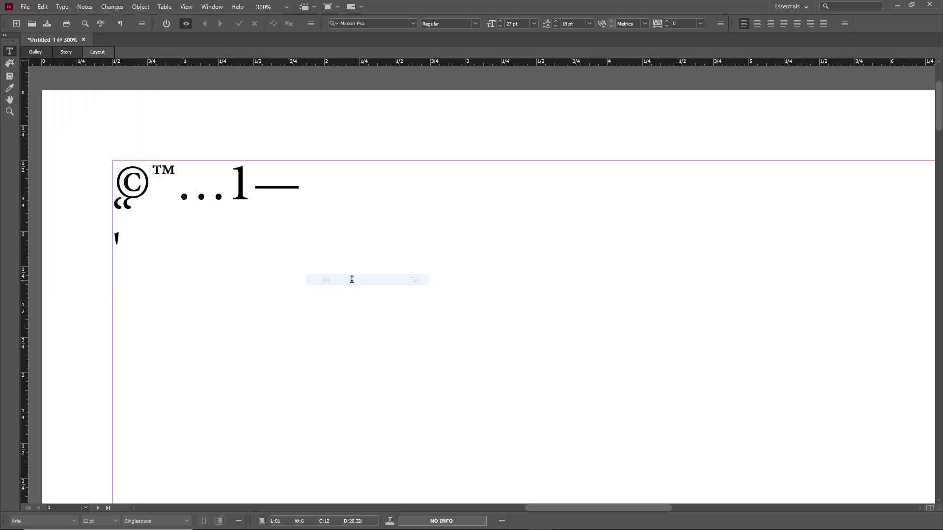
double_click(130, 274)
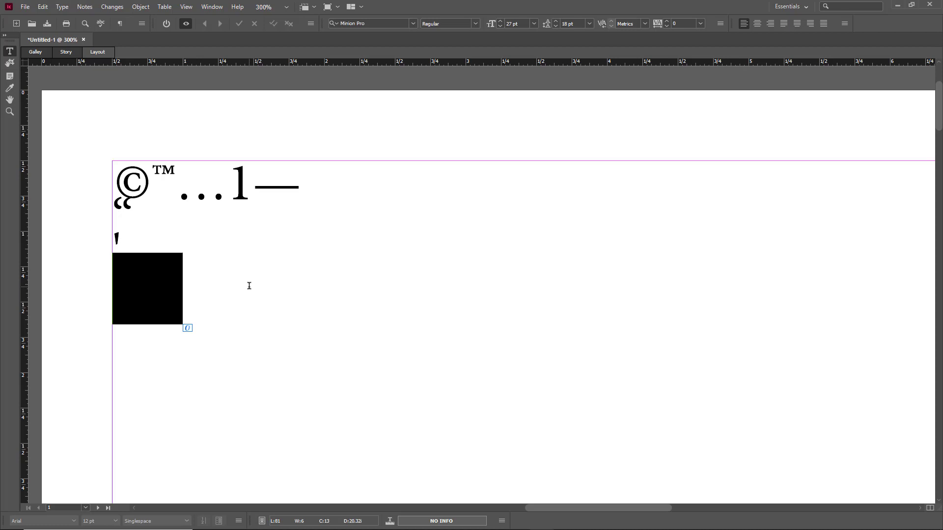
left_click(62, 7)
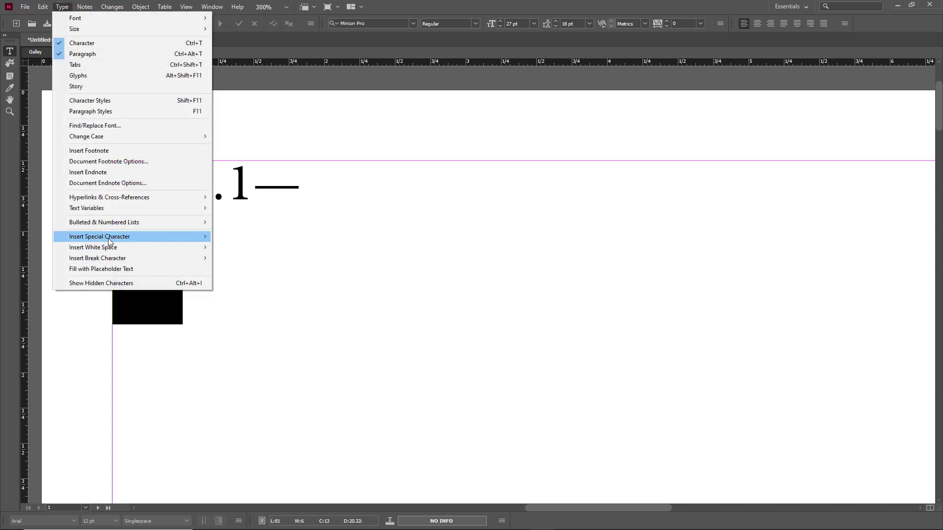
mouse_move(99, 240)
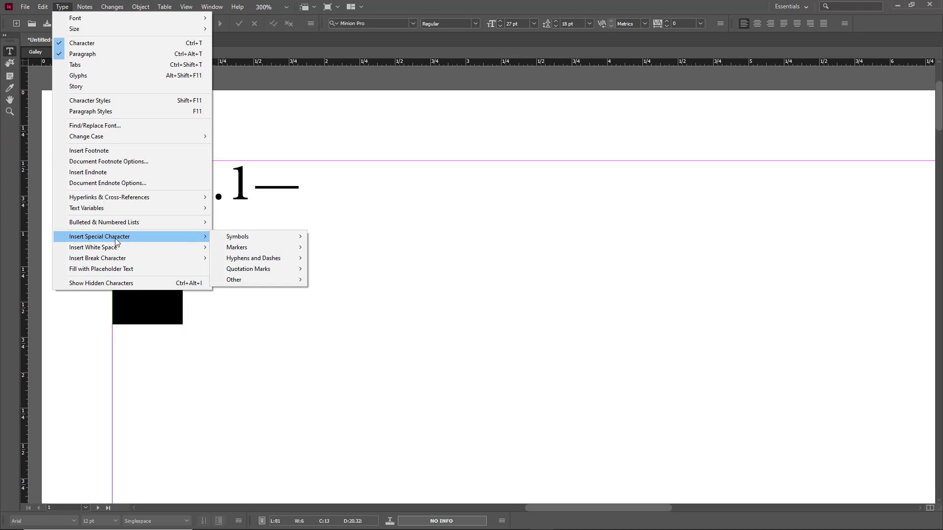
left_click(467, 270)
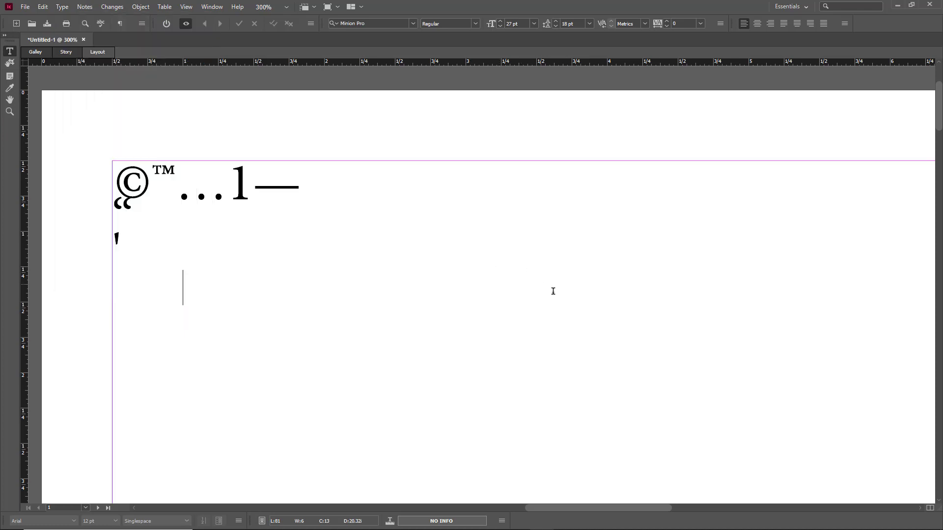